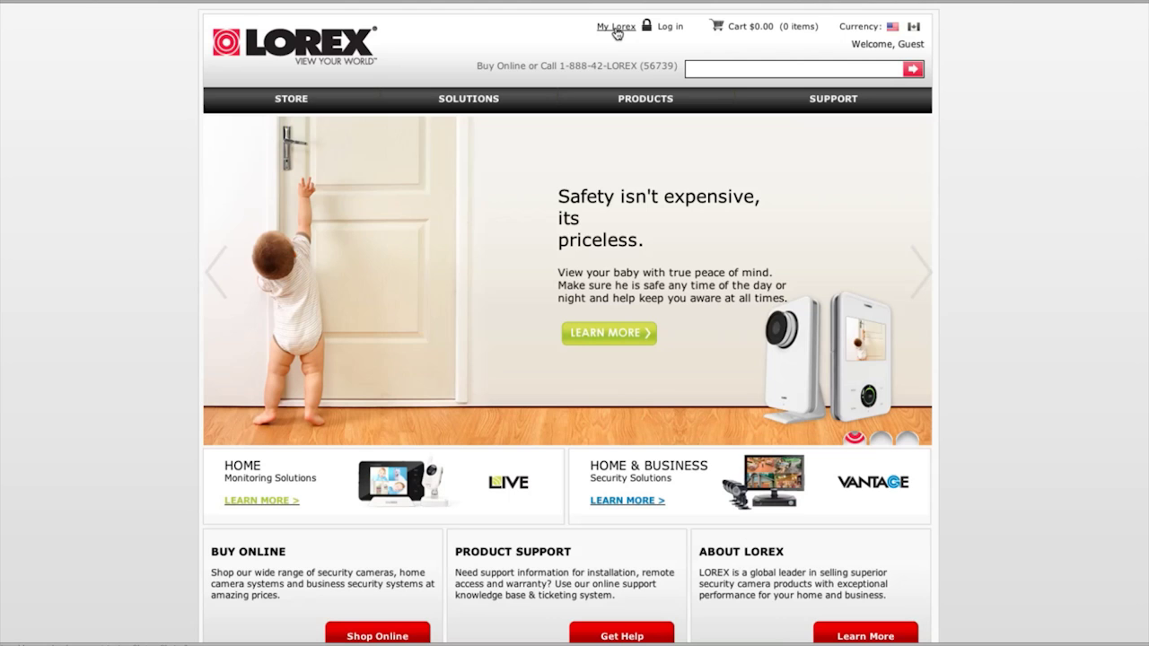
# Start a new Lorex account and enter the account holder's first and last name.
pyautogui.click(615, 28)
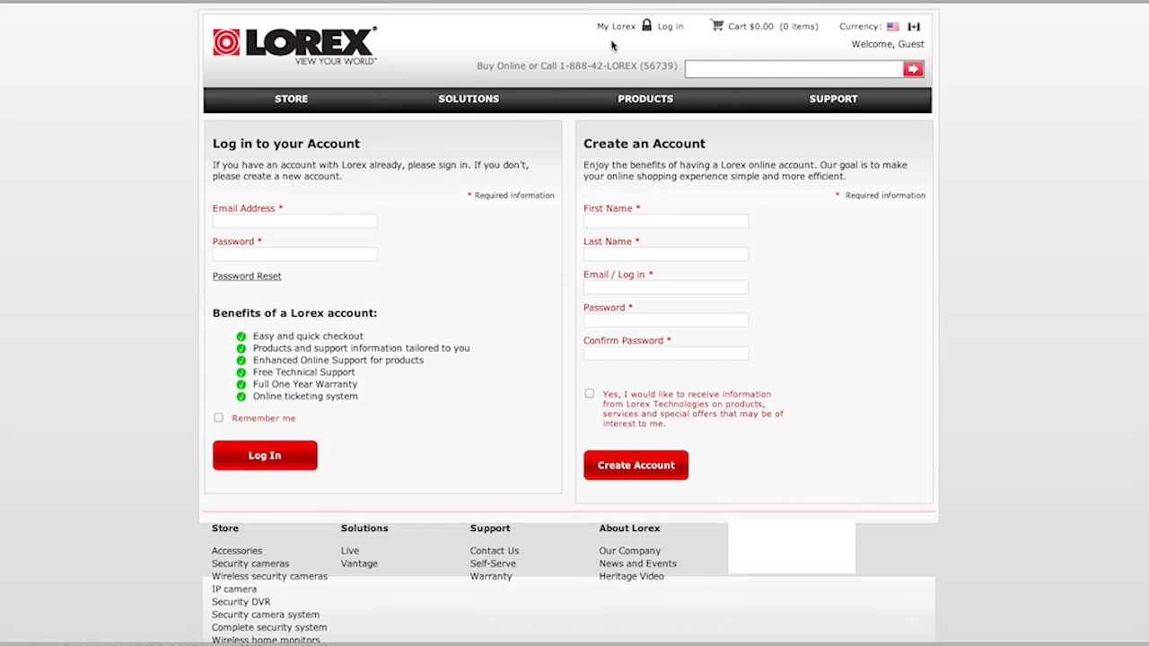
pyautogui.click(595, 221)
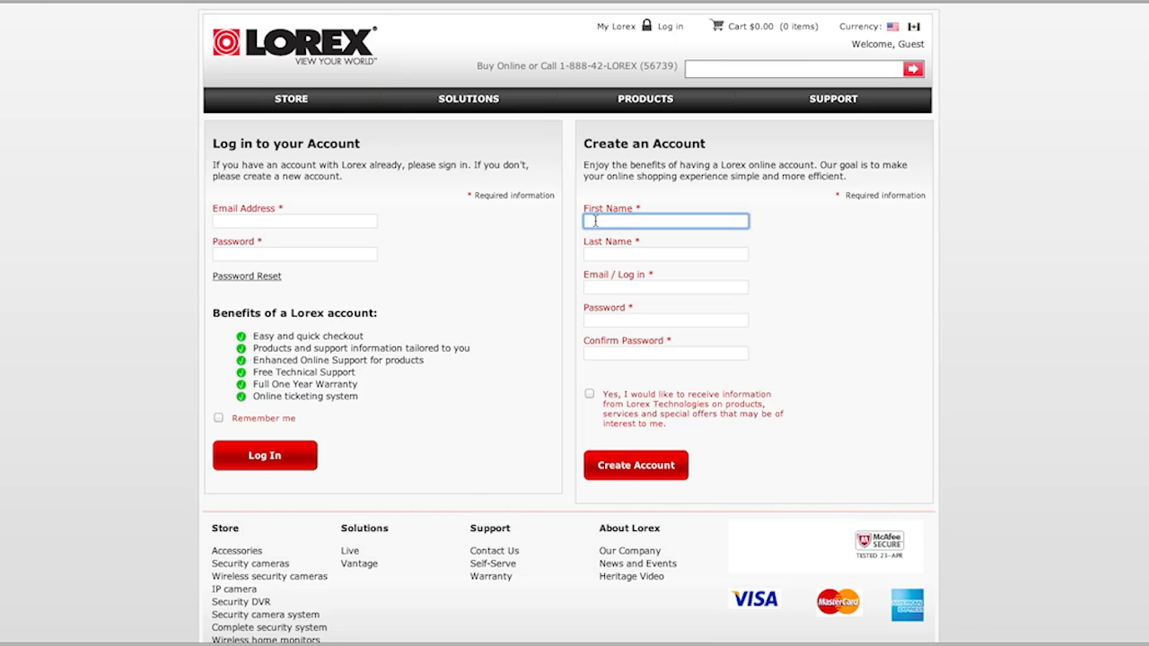
pyautogui.write('Tom')
pyautogui.press('Tab')
pyautogui.write('Smith')
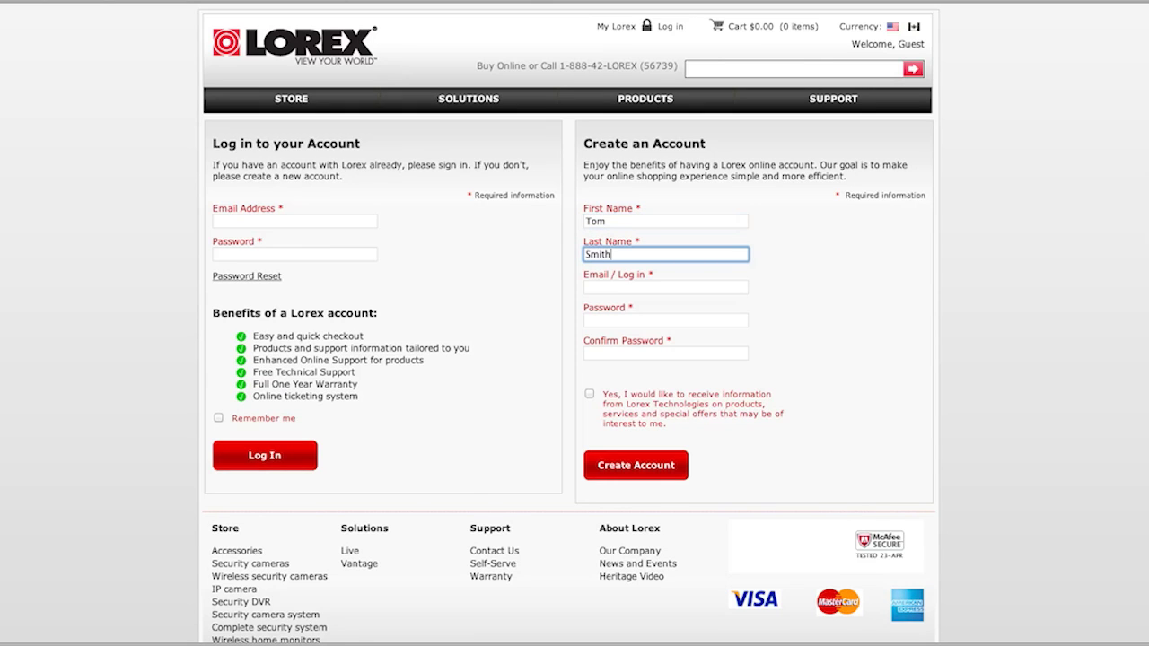
# Fill in the account's e-mail address and opt in to Lorex offers.
pyautogui.press('Tab')
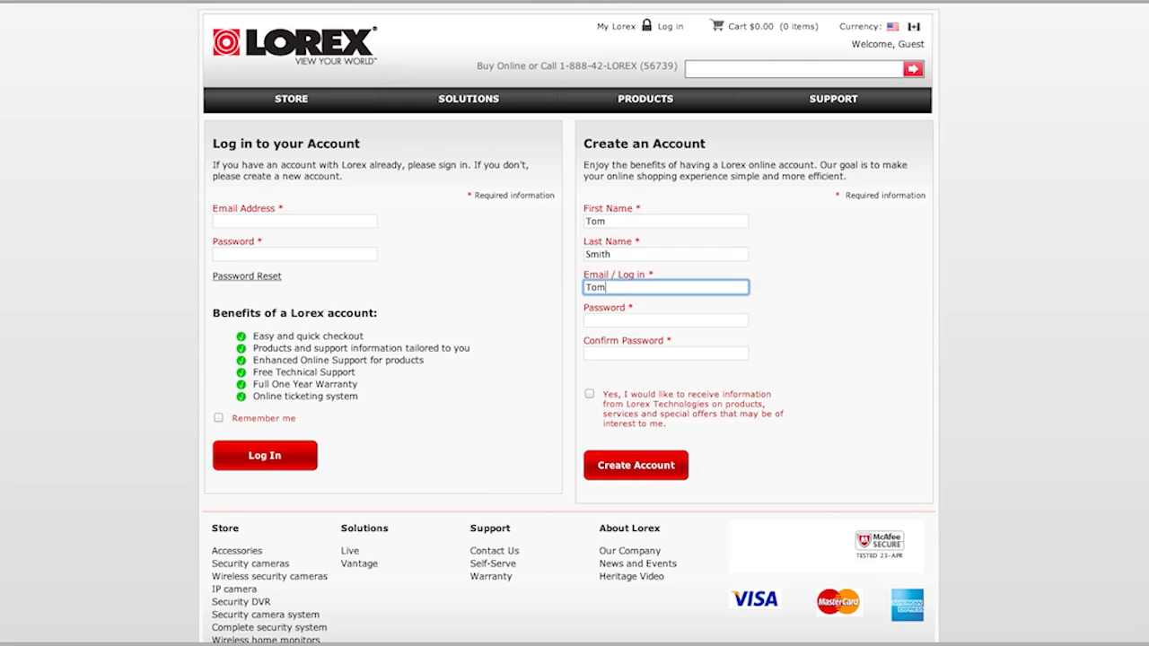
pyautogui.press('Tab')
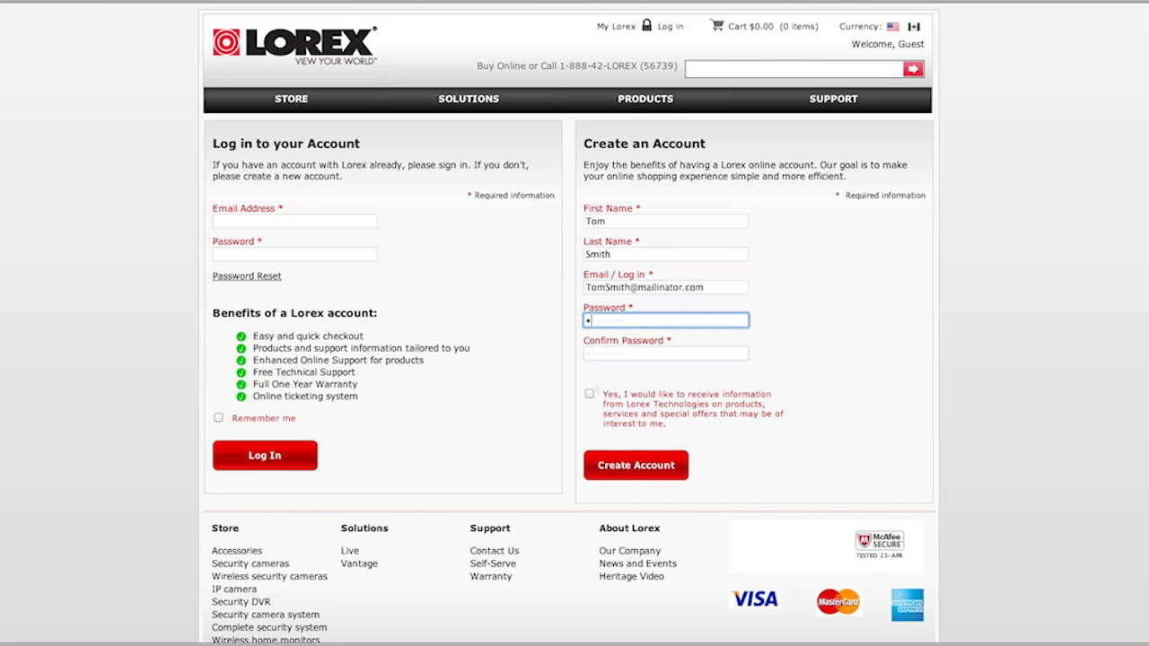
pyautogui.click(591, 396)
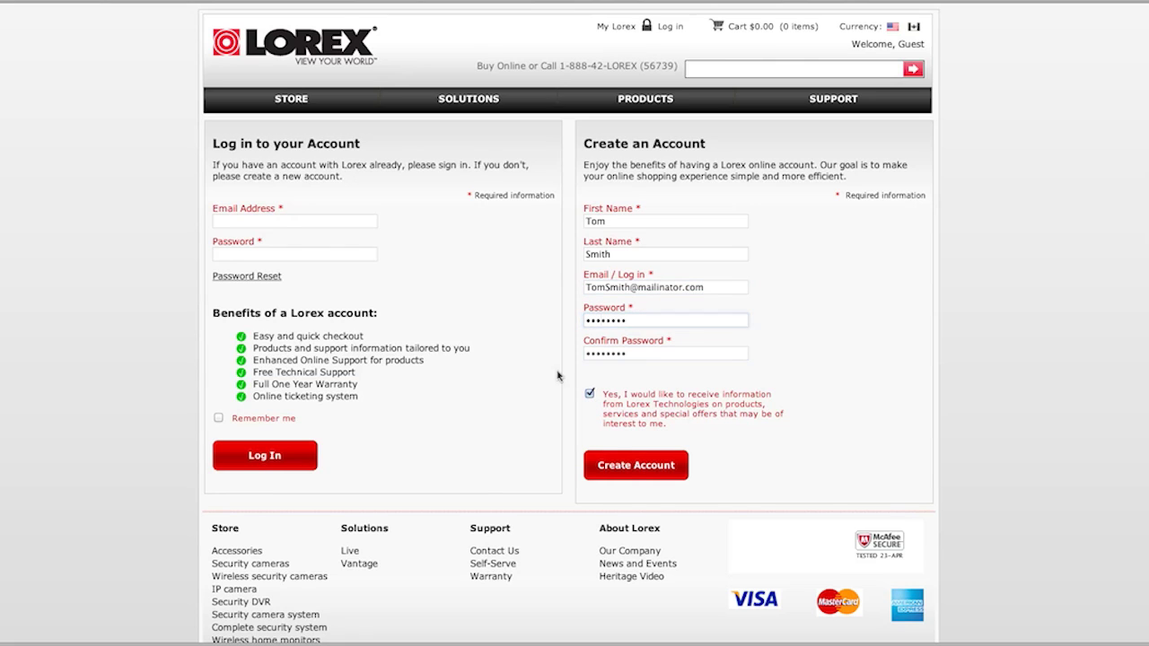
# Create the account and begin a new warranty activation under My Warranties.
pyautogui.click(625, 467)
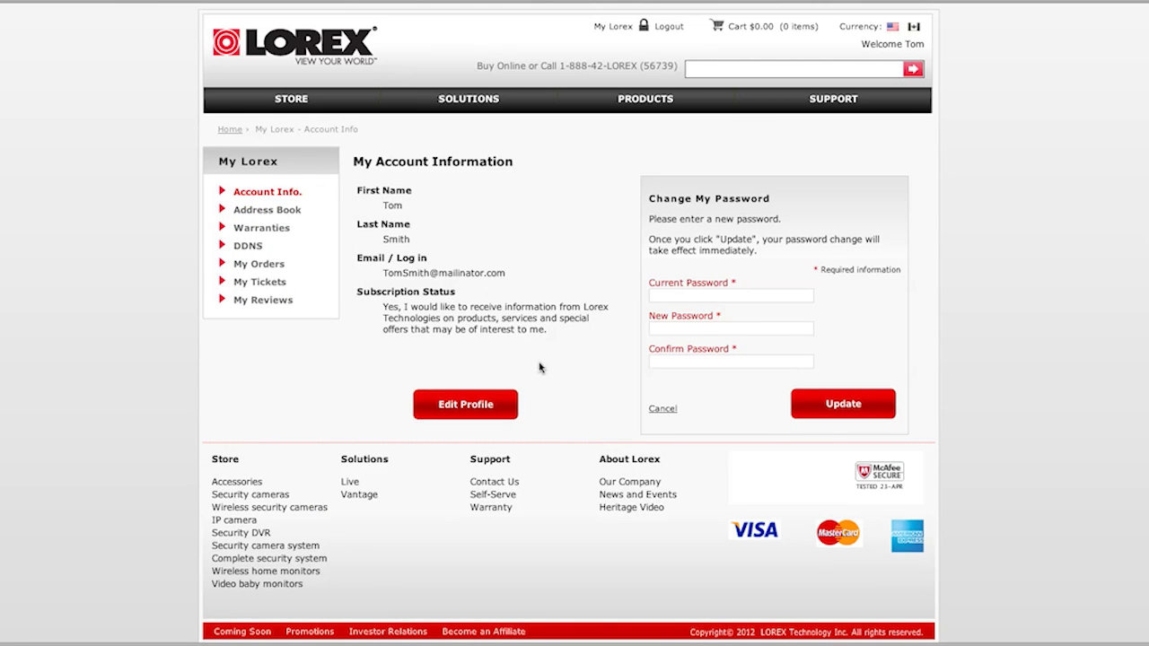
pyautogui.click(268, 229)
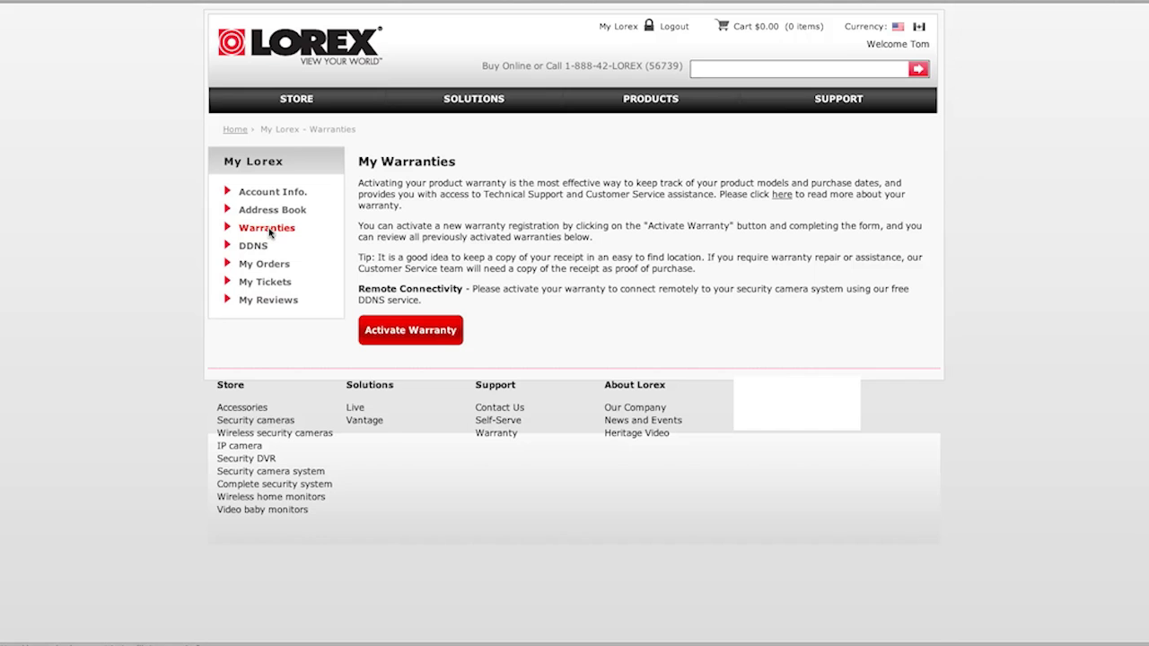
pyautogui.click(410, 331)
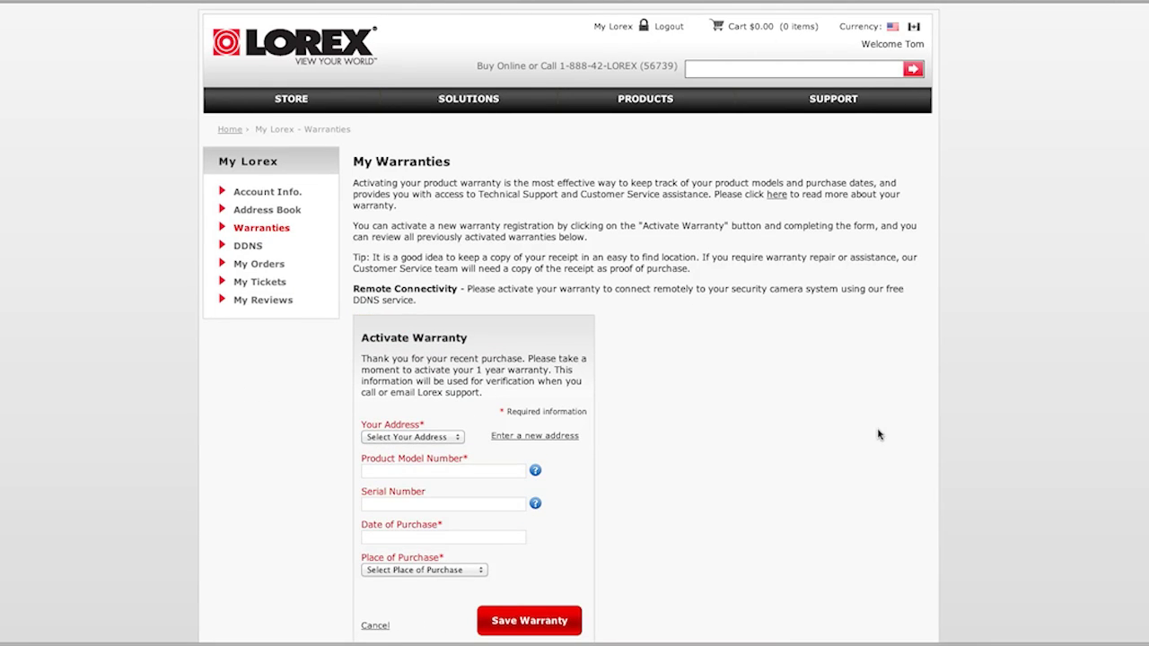
pyautogui.scroll(-2, 864, 433)
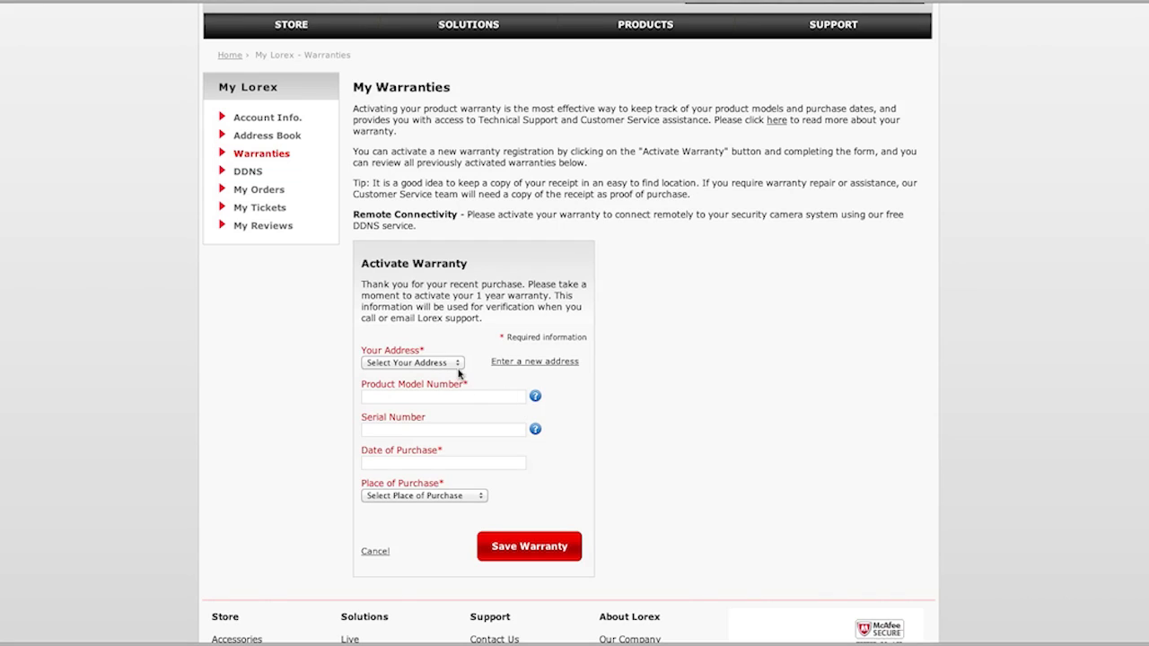
pyautogui.click(458, 367)
pyautogui.click(459, 367)
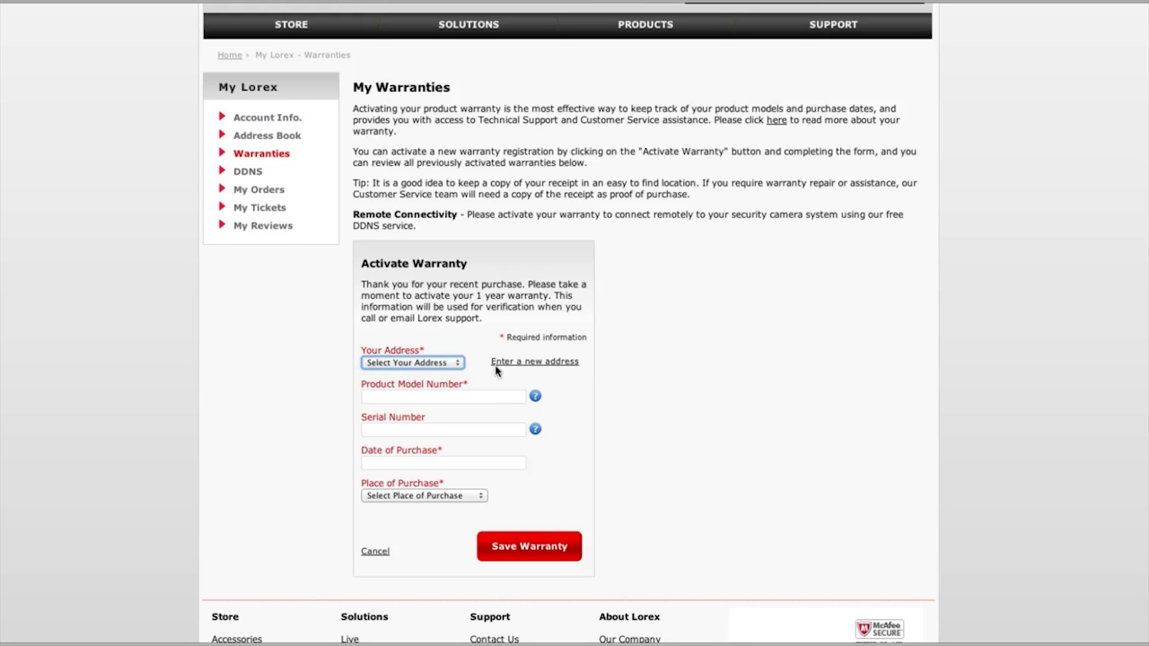
# Add a new warranty address with the owner's name, street address and contact details, and save it.
pyautogui.click(516, 363)
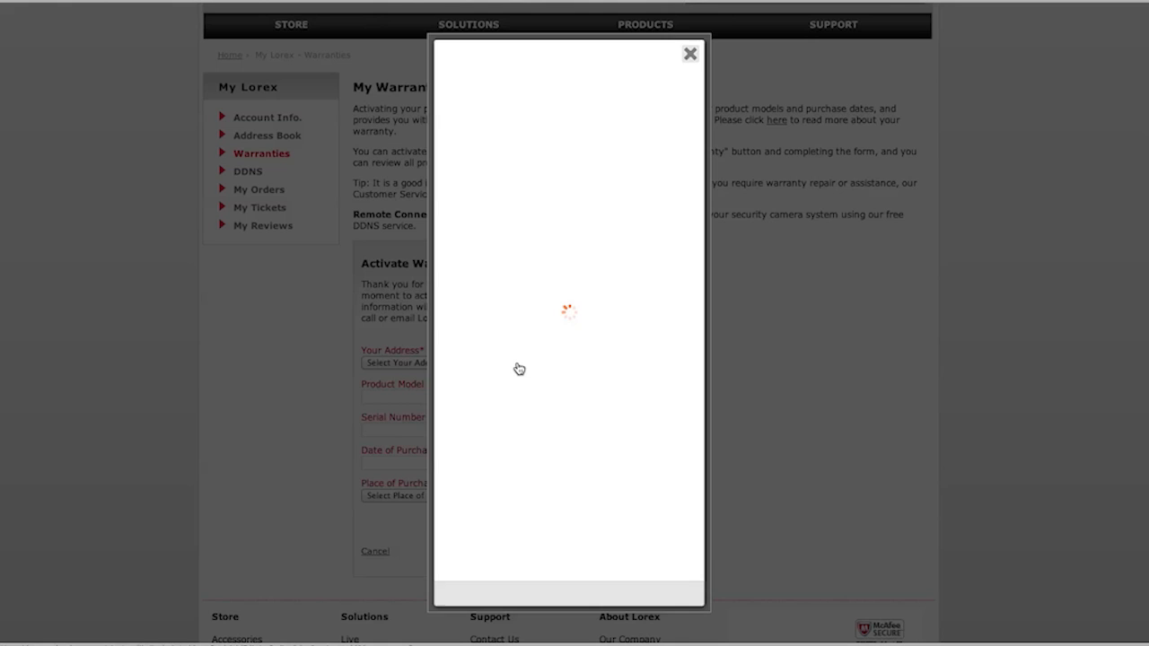
pyautogui.click(510, 146)
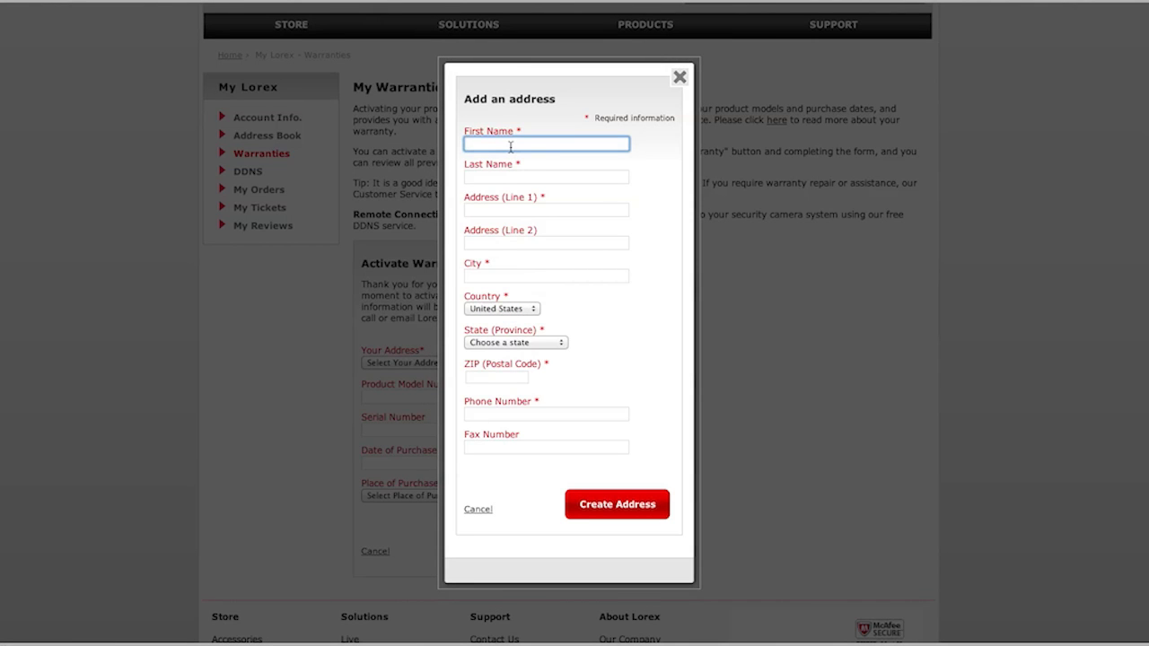
pyautogui.write('Tom')
pyautogui.press('Tab')
pyautogui.write('Smith')
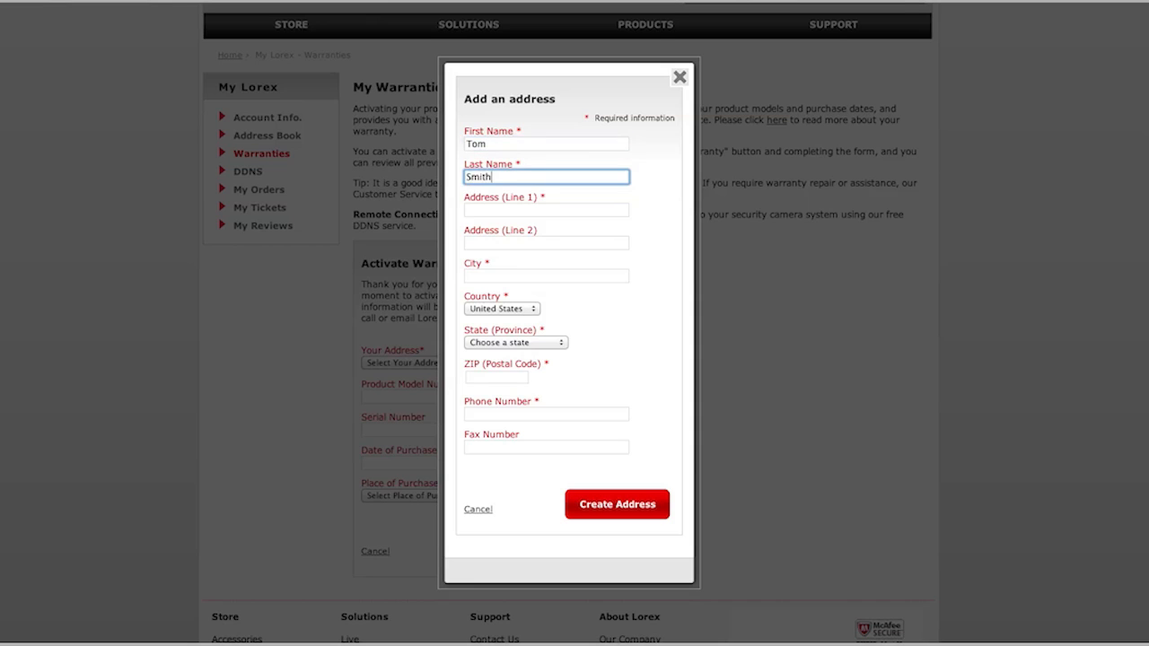
pyautogui.click(546, 209)
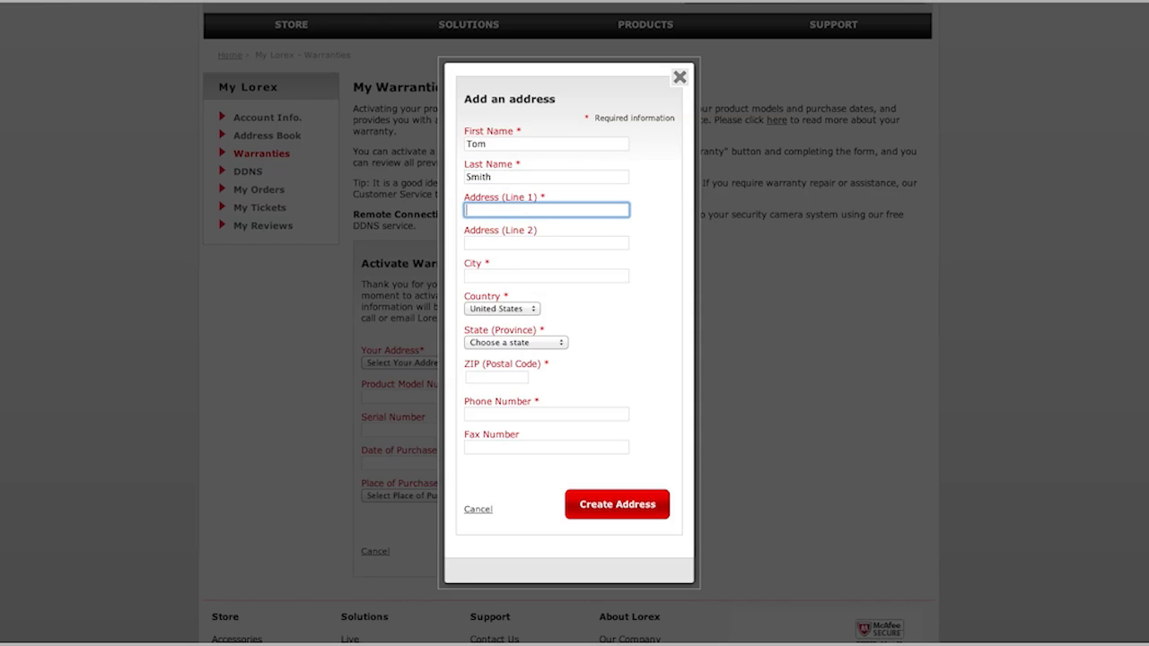
pyautogui.write('89 Tom Smith Road')
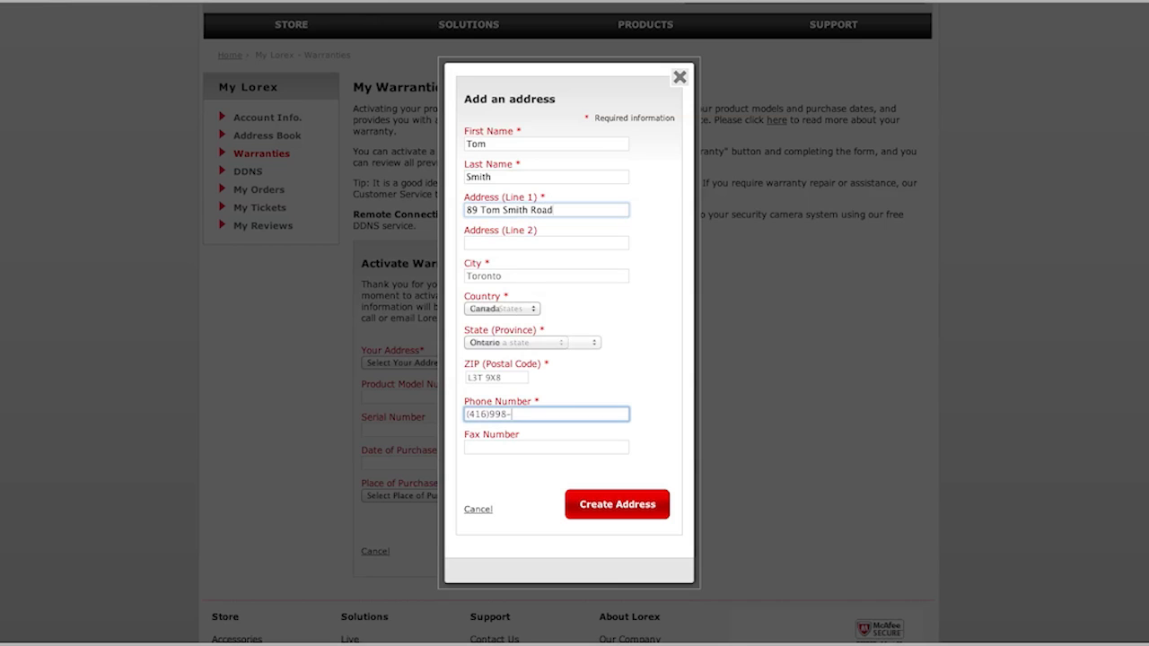
pyautogui.write('9888')
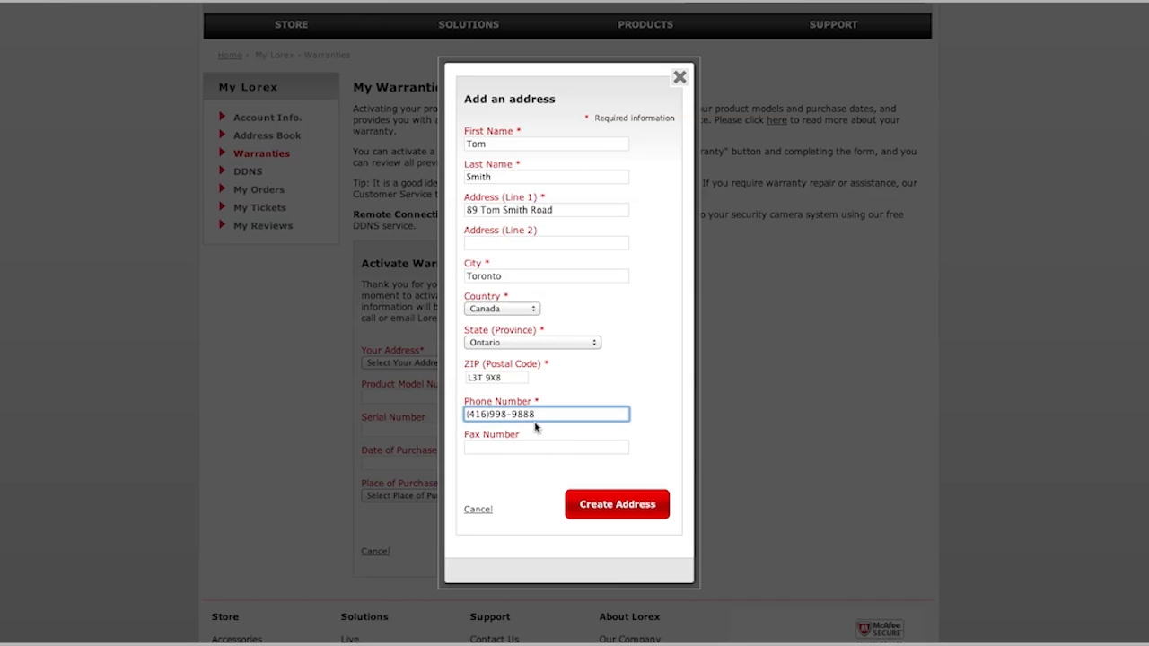
pyautogui.click(596, 508)
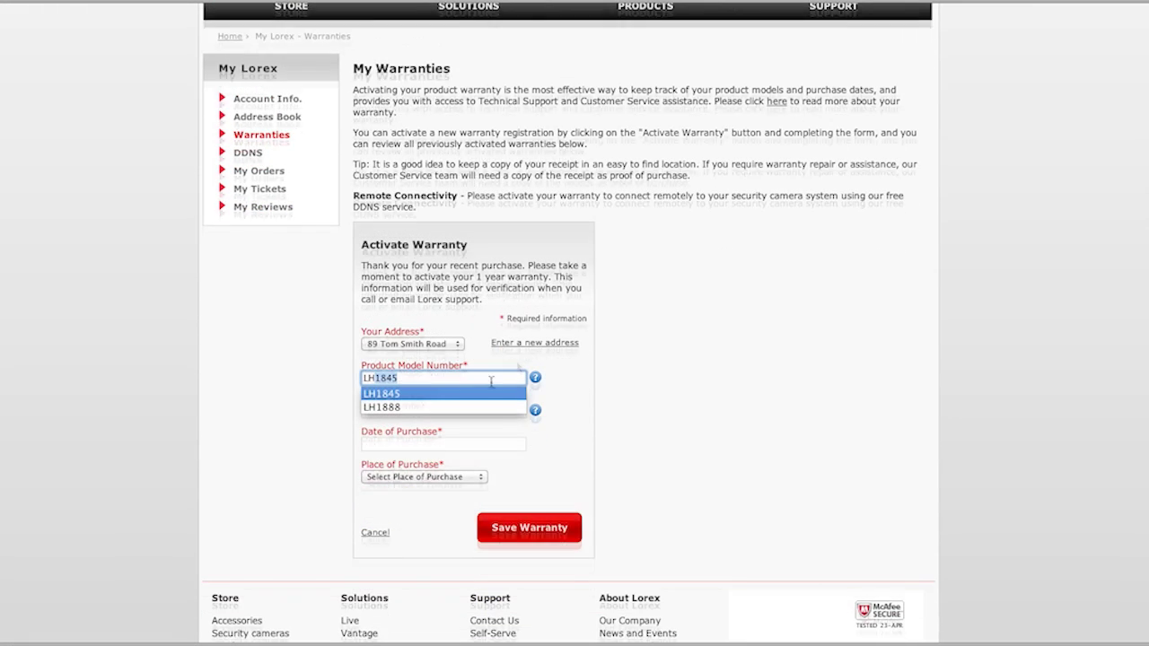
# Enter the LH1888 serial number and save the warranty activation.
pyautogui.moveTo(534, 409)
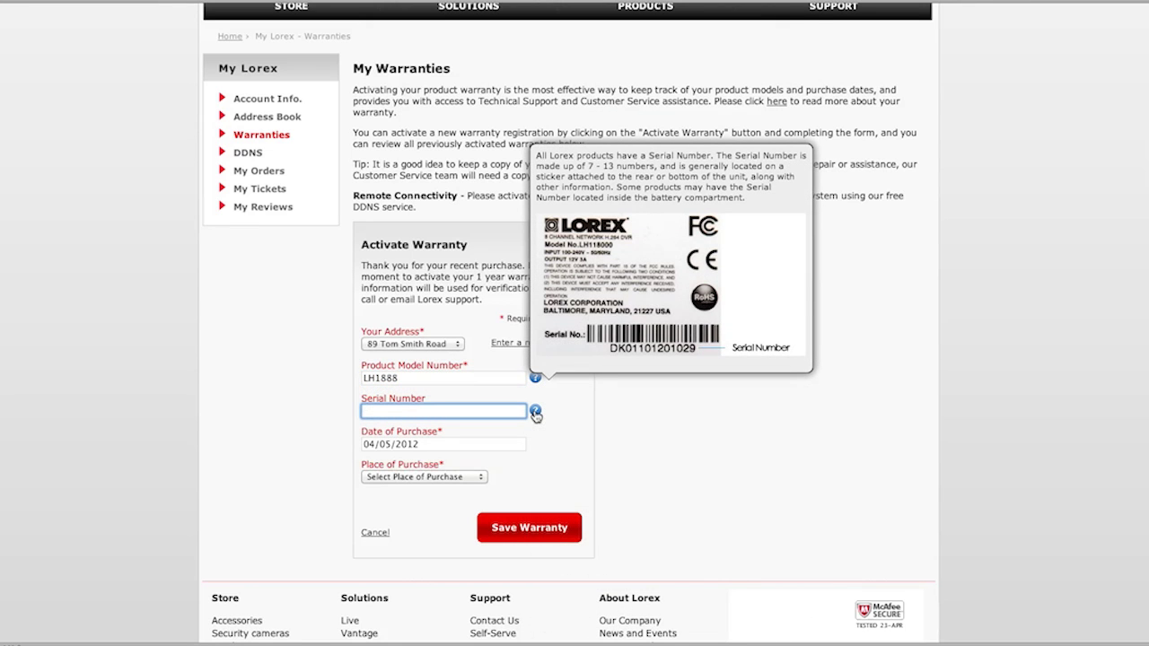
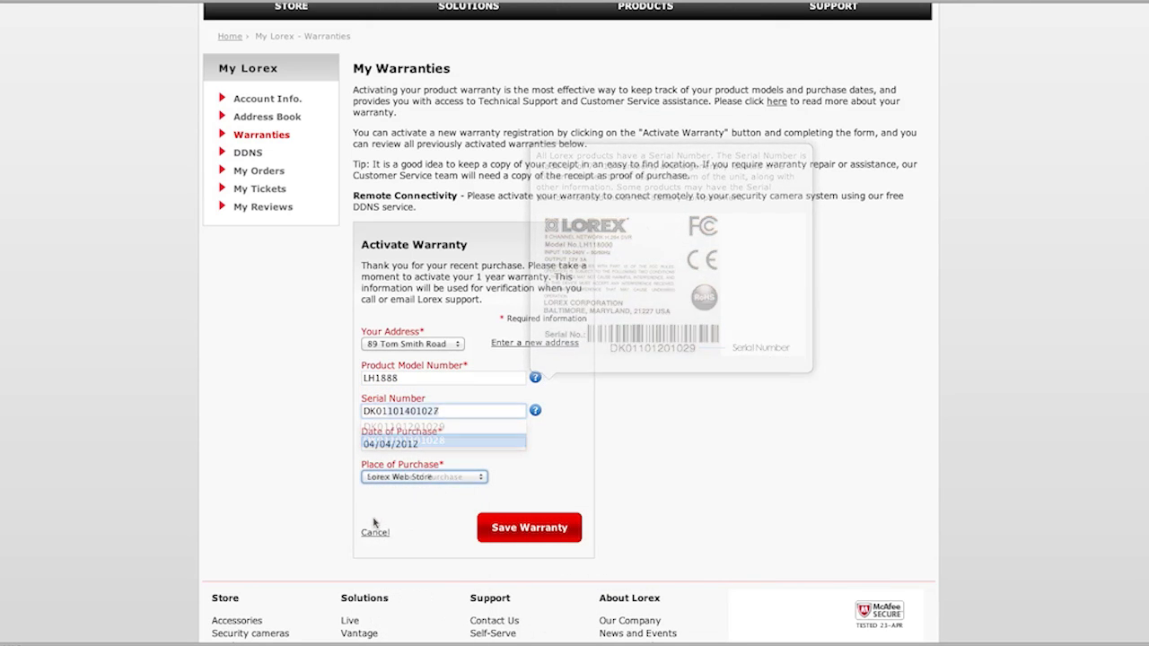
pyautogui.click(546, 532)
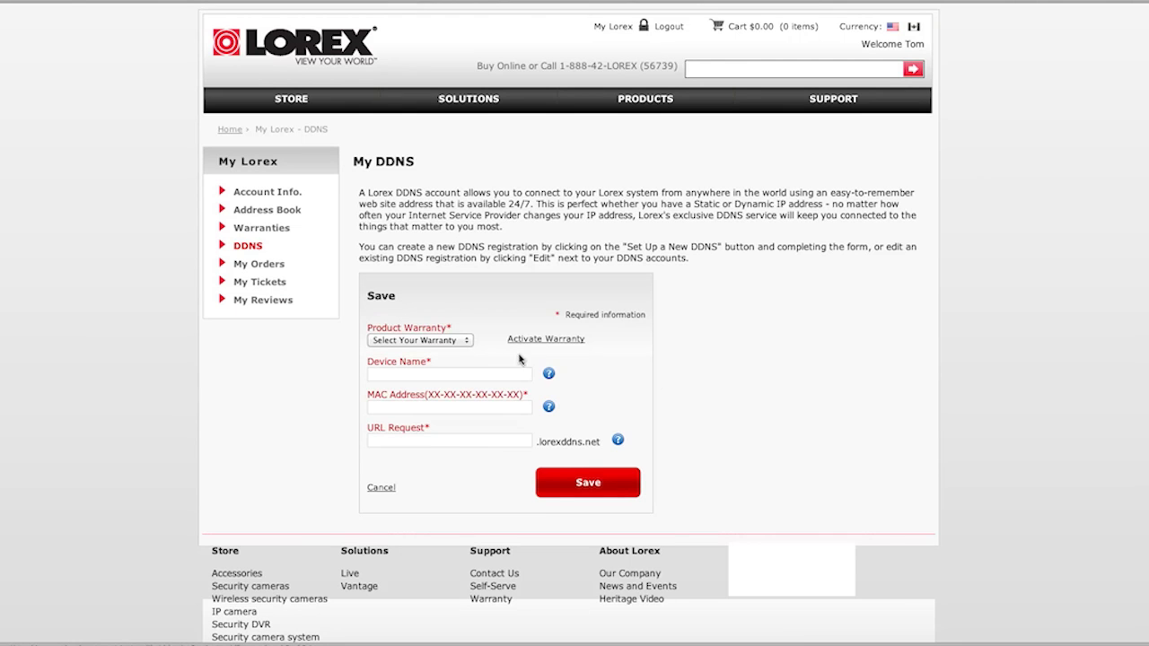
# Link warranty LH1888 to the new DDNS, name the device My DVR and enter its MAC address.
pyautogui.click(459, 341)
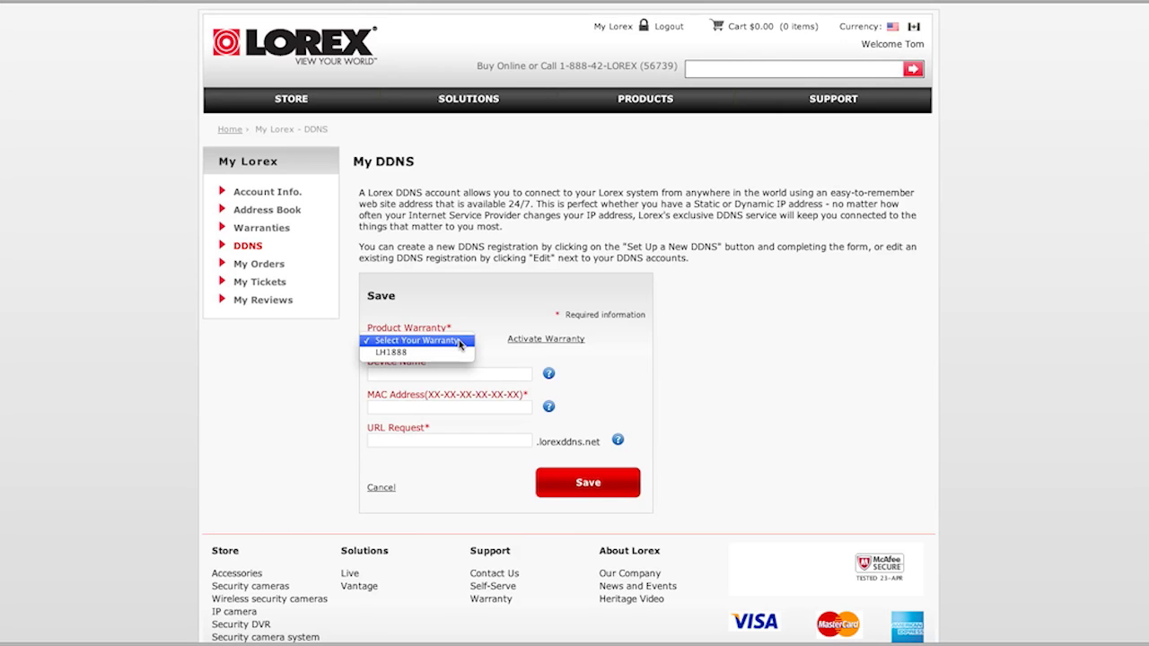
pyautogui.click(426, 351)
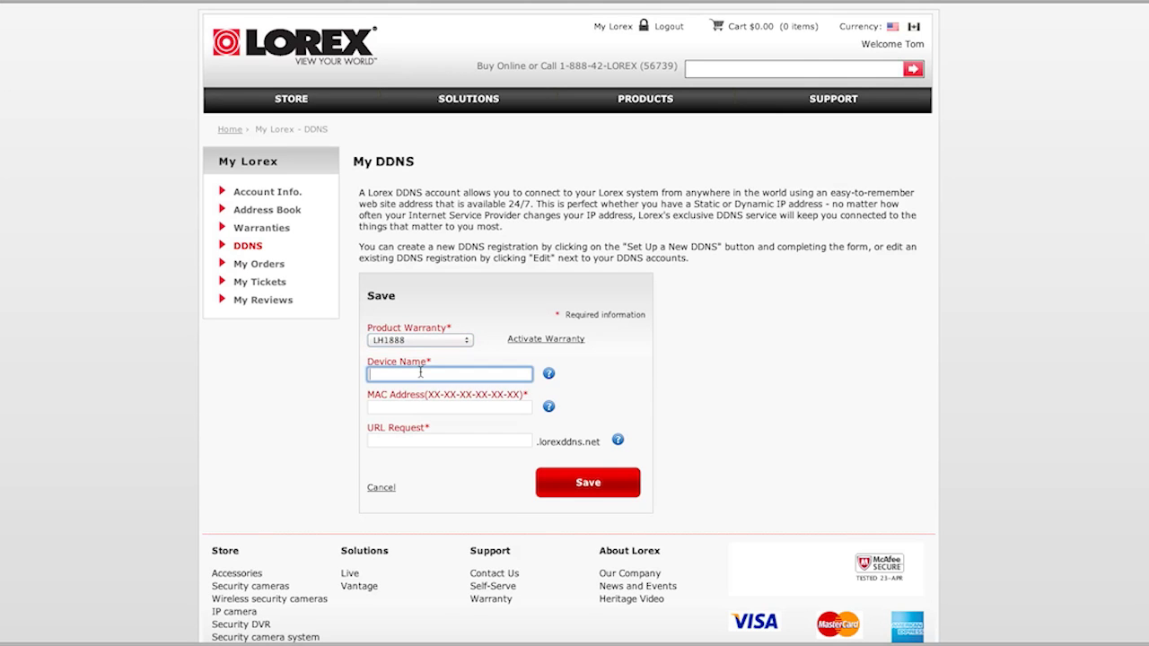
pyautogui.click(420, 373)
pyautogui.write('My DVR')
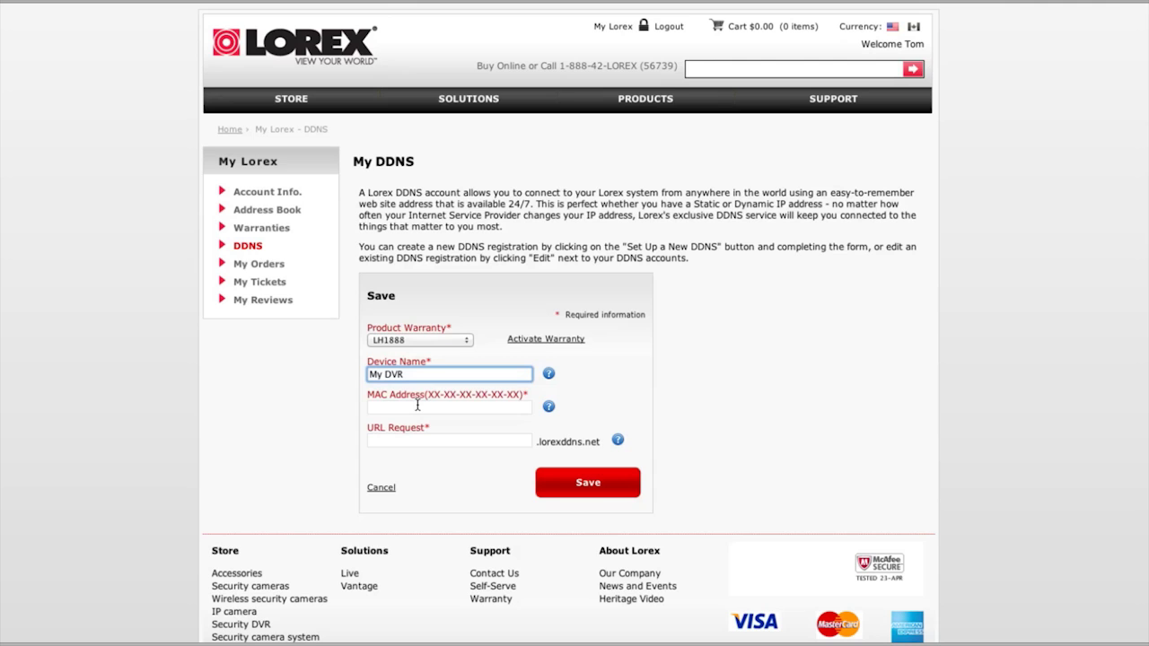
pyautogui.click(418, 405)
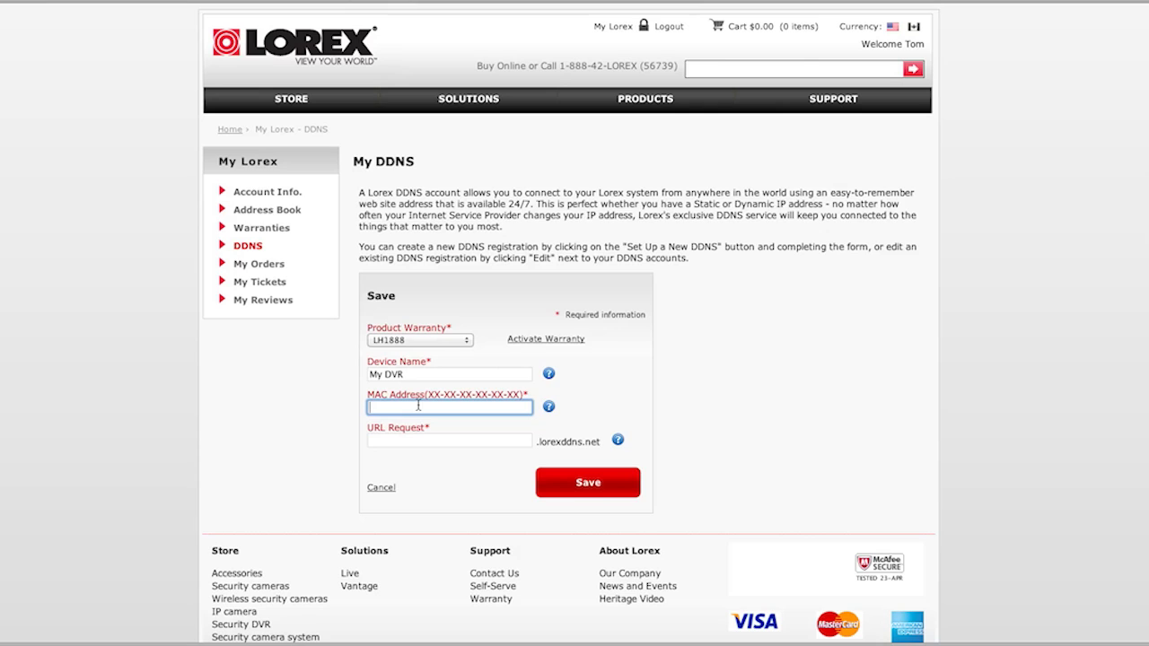
pyautogui.write('24')
pyautogui.write('-')
pyautogui.write('B6')
pyautogui.write('-')
pyautogui.write('FD-')
pyautogui.write('06')
pyautogui.write('-E1-58')
# Enter the requested hostname in URL Request ahead of .lorexddns.net.
pyautogui.press('Tab')
pyautogui.write('tom')
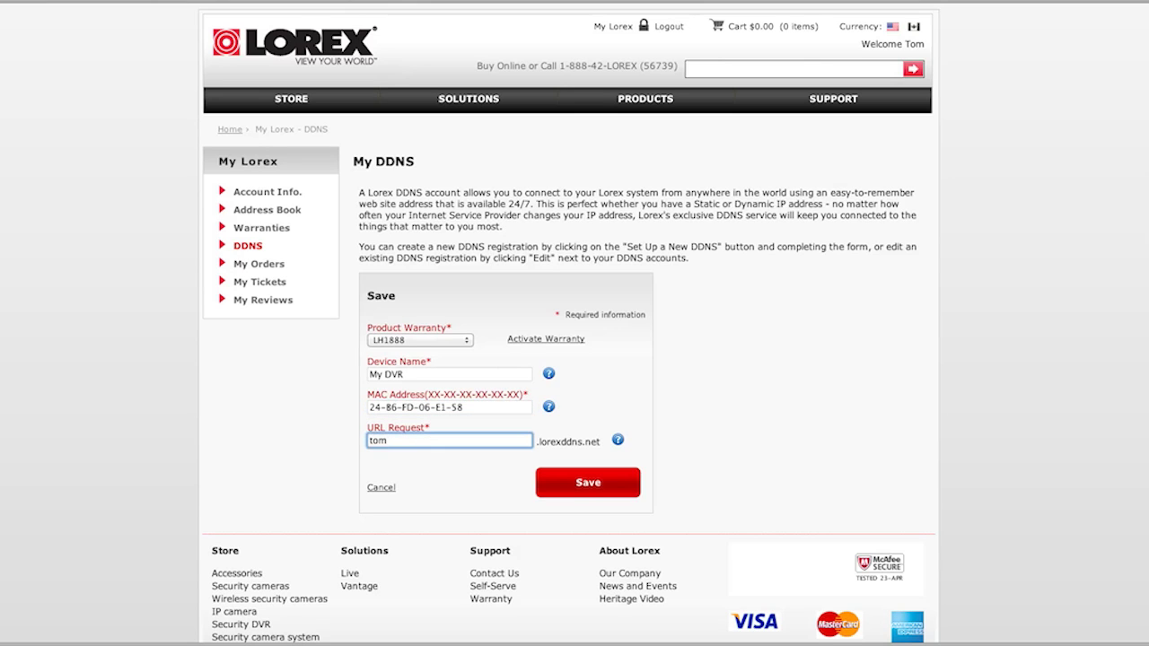
pyautogui.write('smith88')
pyautogui.click(565, 486)
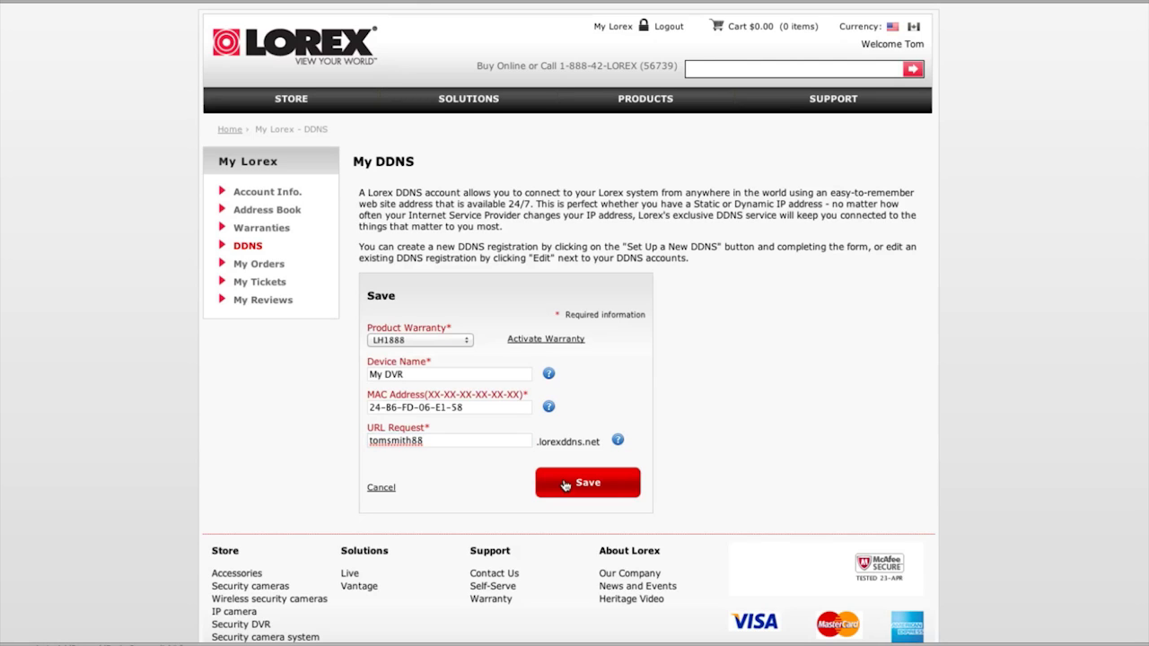
# Submit the DDNS registration so My DVR appears in the My DDNS list.
pyautogui.click(564, 485)
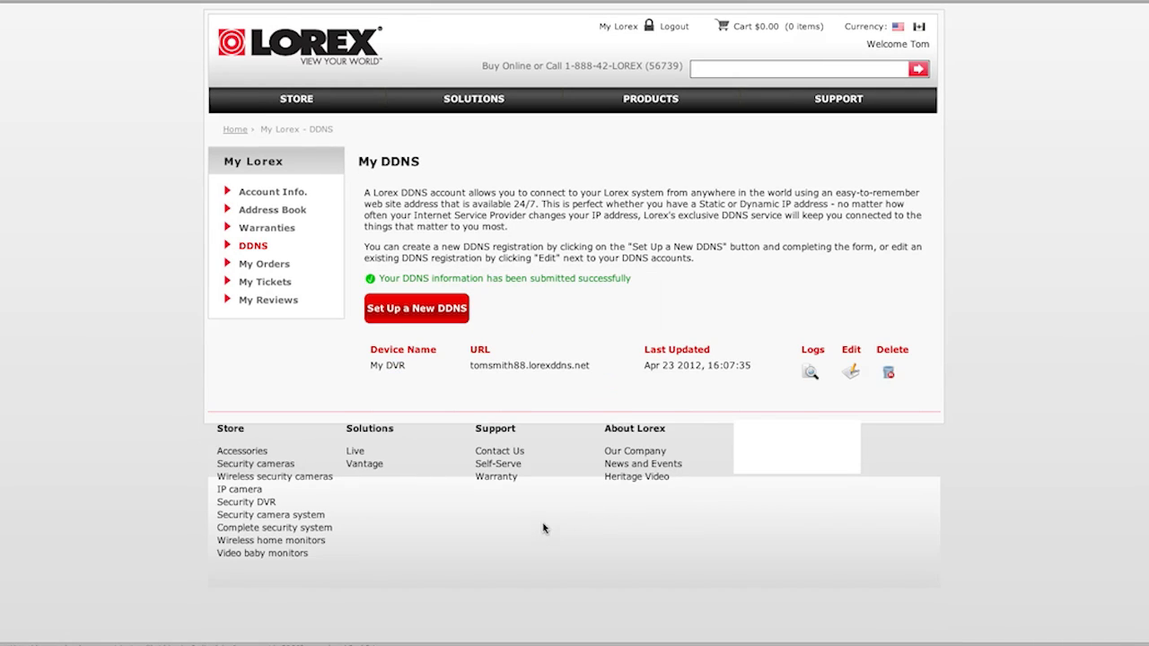